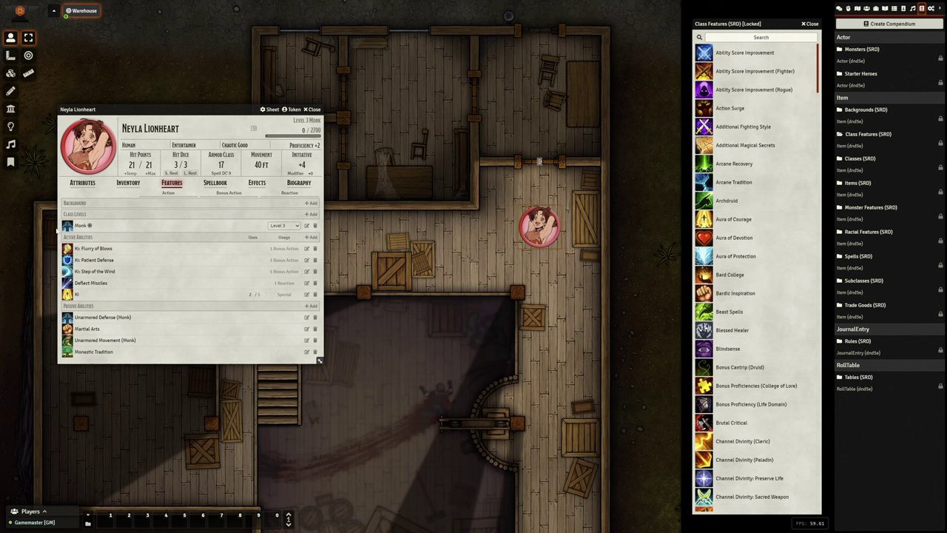
Read the Monk class entry and search the compendium for 'Hand' features.
click(88, 226)
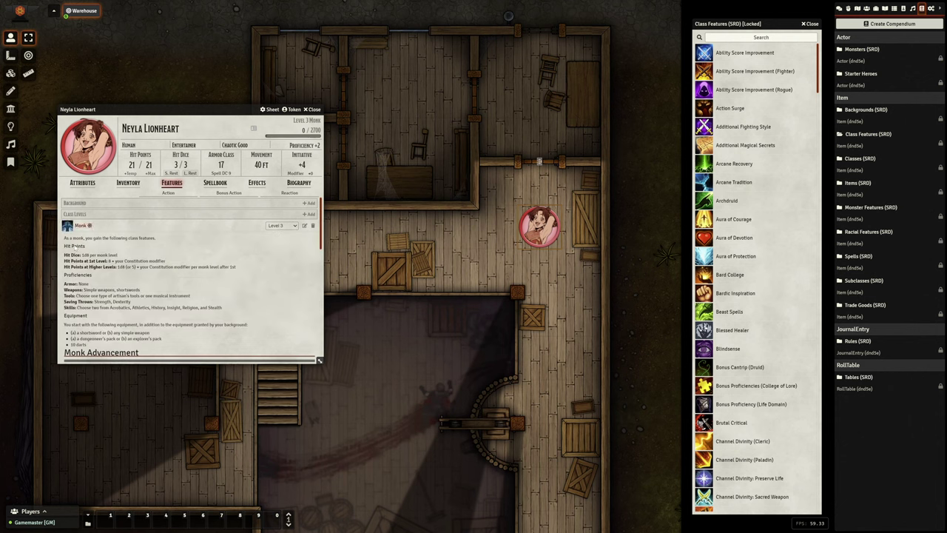
scroll(89, 245, down, 2)
scroll(90, 247, up, 2)
click(81, 227)
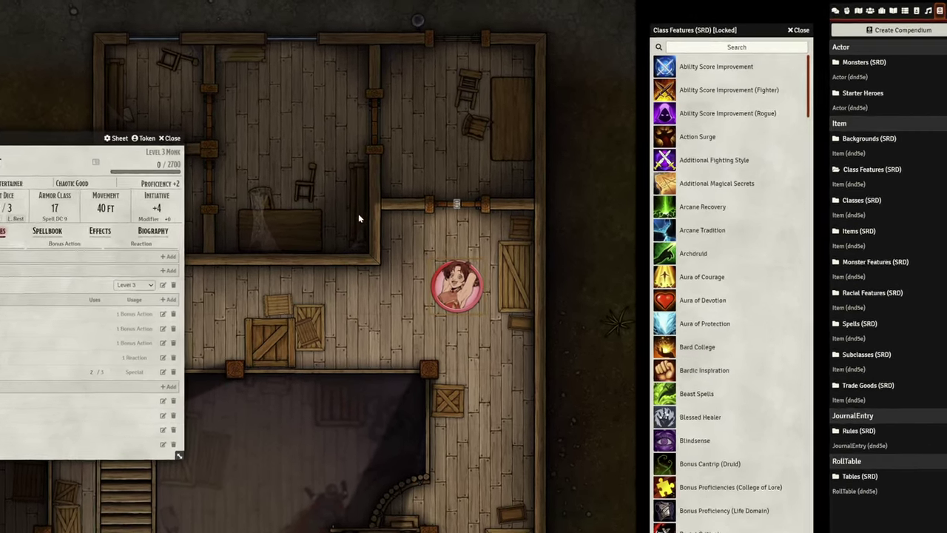
text(Hand of H)
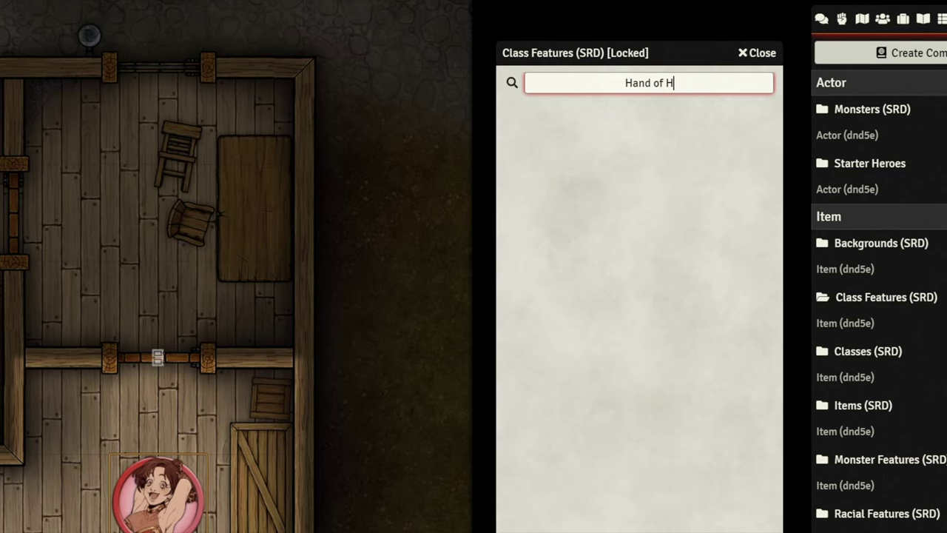
key(BackSpace)
key(BackSpace)
key(BackSpace)
key(BackSpace)
key(BackSpace)
key(BackSpace)
key(BackSpace)
key(BackSpace)
key(BackSpace)
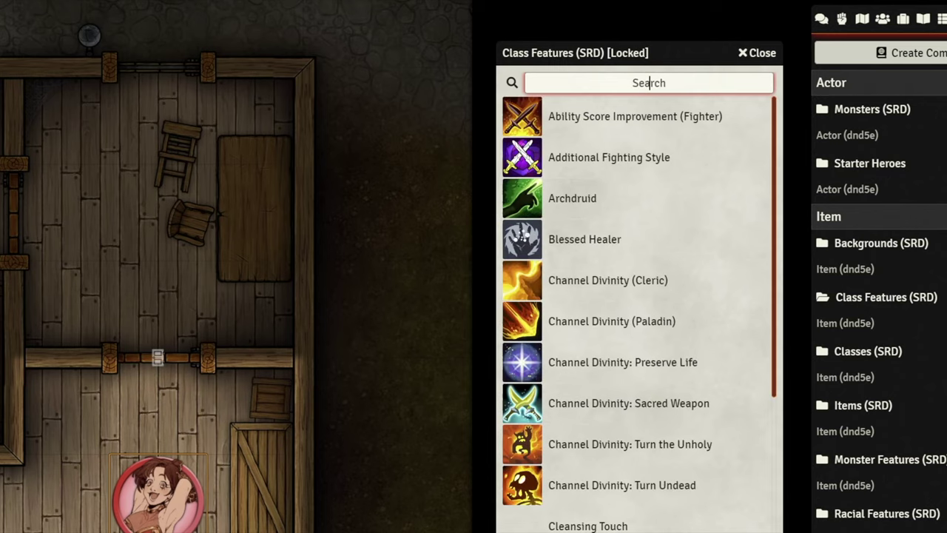
click(415, 144)
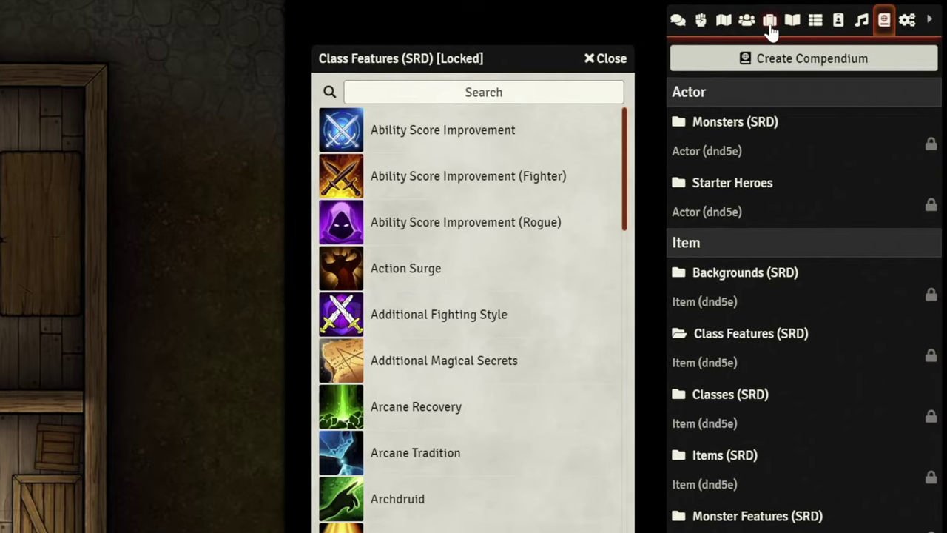
Create a new world item named 'Hand of Healing' with type Feature.
click(770, 27)
click(748, 59)
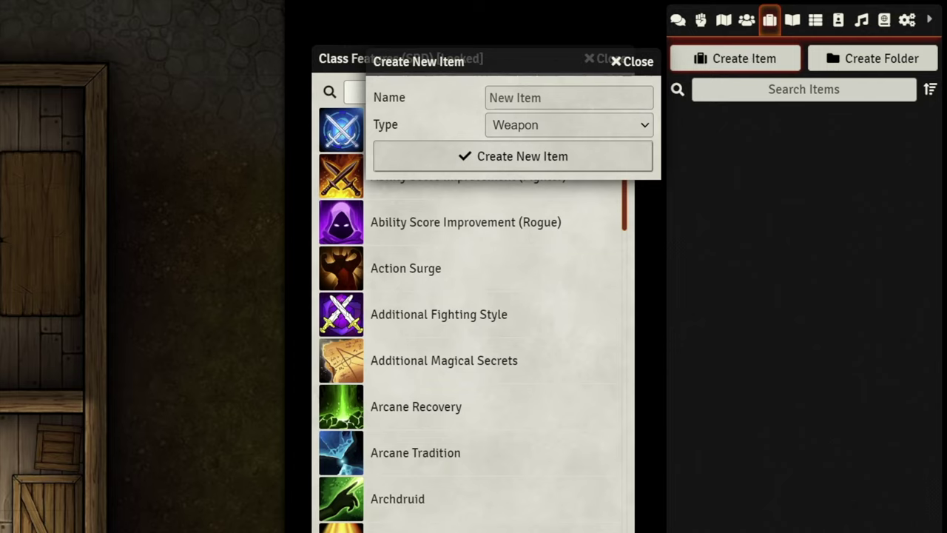
text(Hand of Healing)
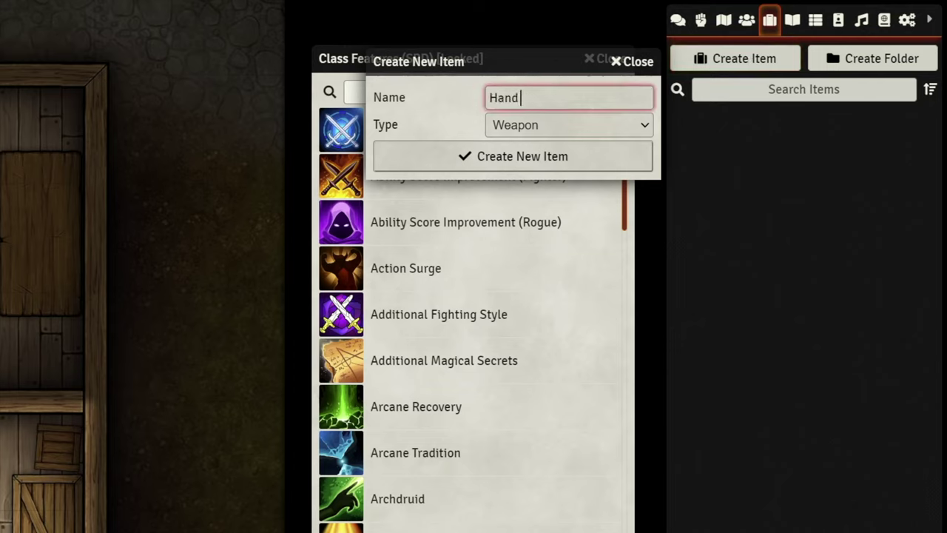
click(526, 128)
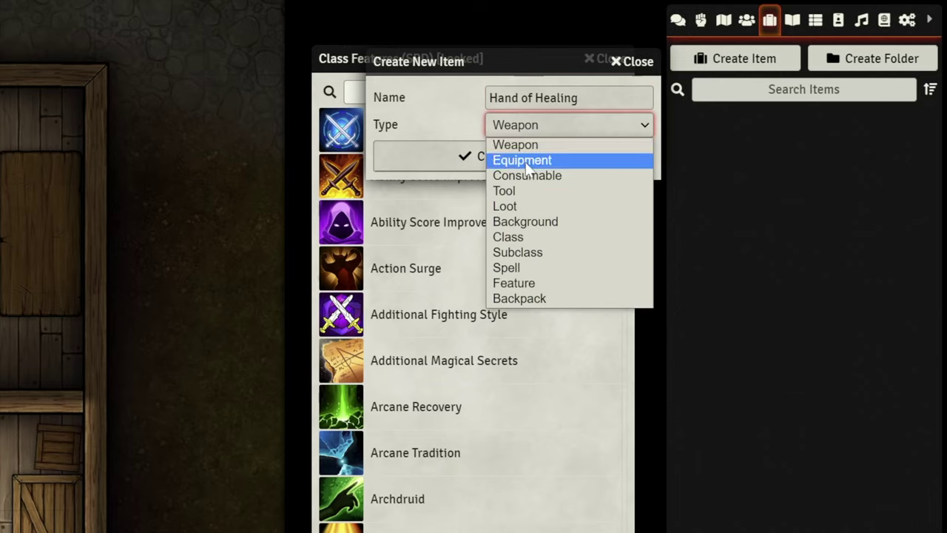
click(546, 286)
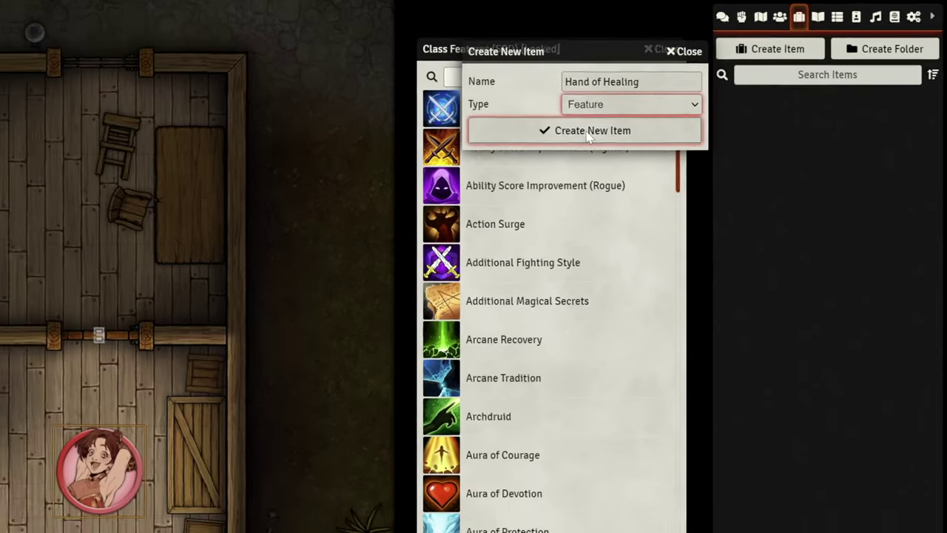
click(585, 133)
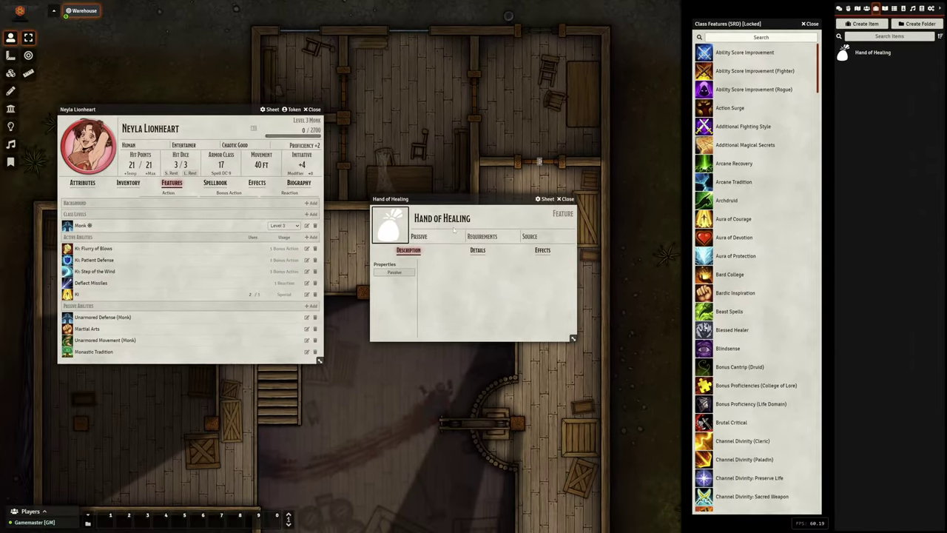
Enter requirements 'Monk 3' and source 'TCE pg. 49', then begin editing the description.
click(477, 236)
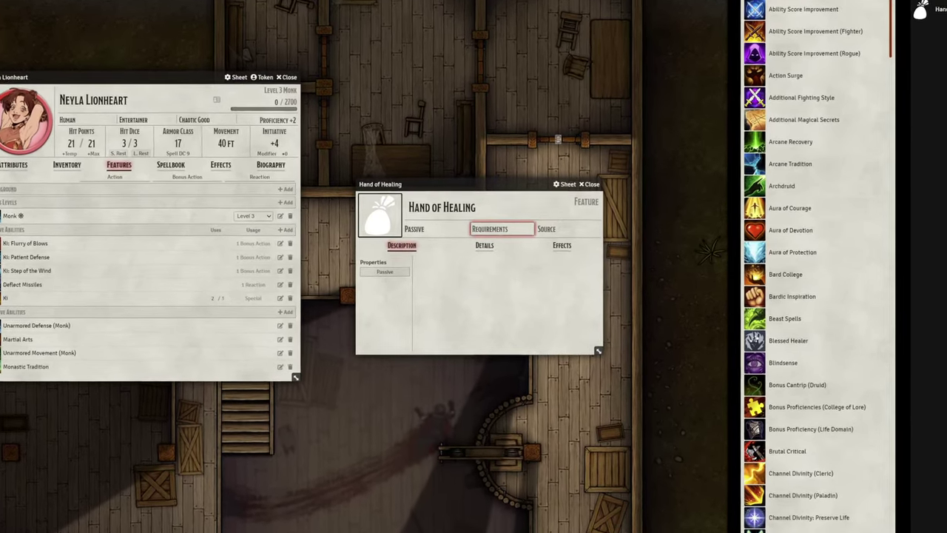
text(Monk 3)
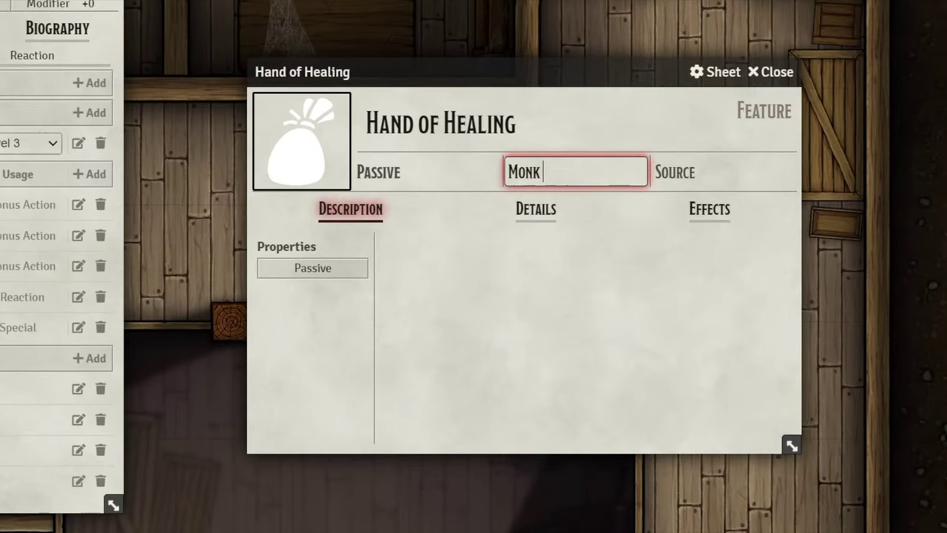
click(723, 171)
text(TCE pg. 49)
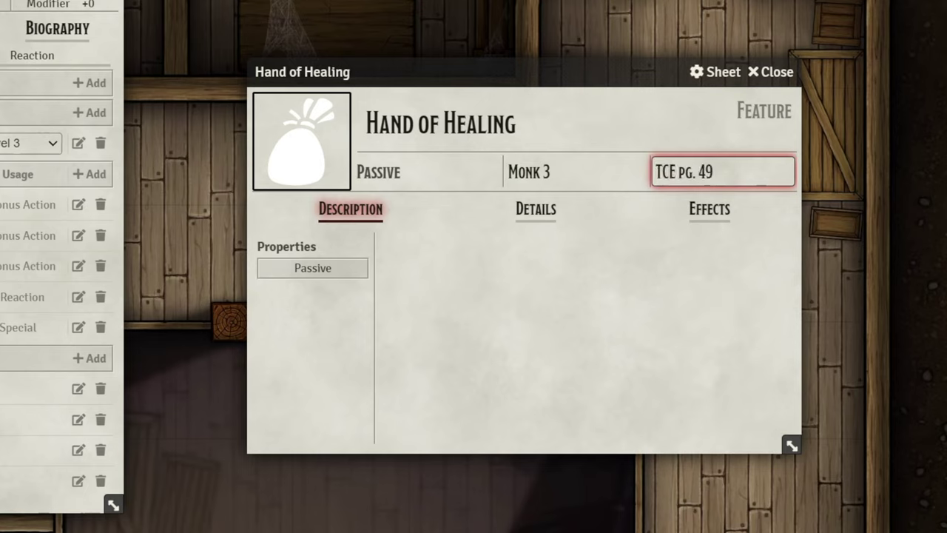
click(696, 138)
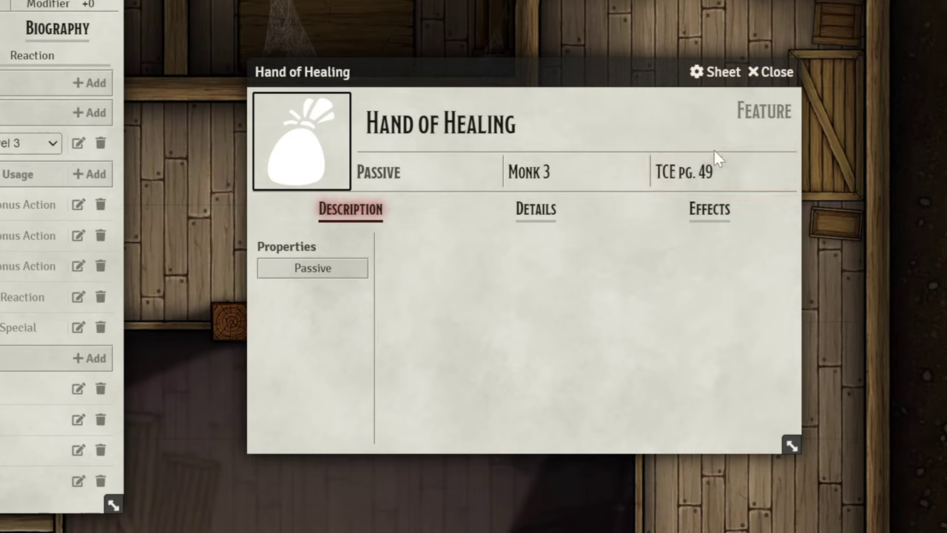
mouse_move(768, 264)
click(773, 246)
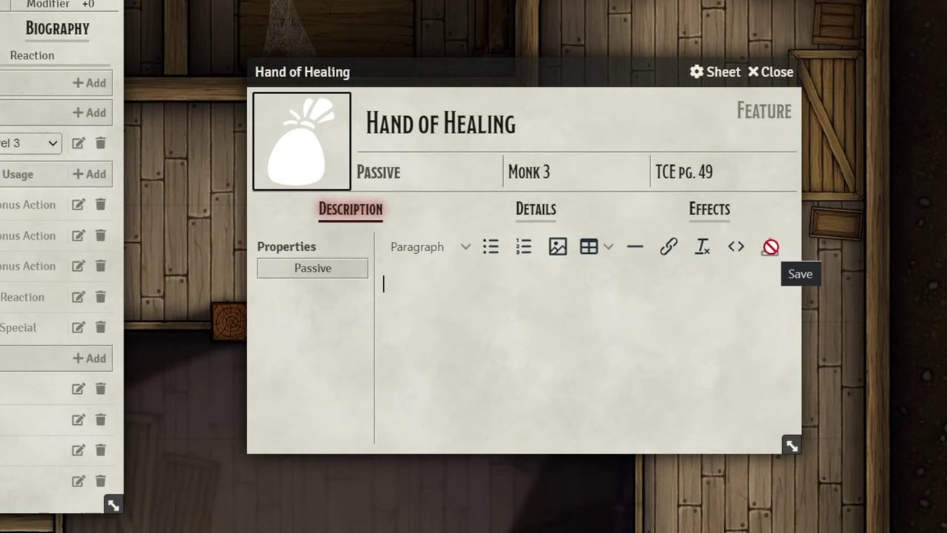
Paste the two-paragraph rules text as plain text, remove the blank line, and save.
text(Your mystical touch can mend wounds. As an action, you can spend 1 ki point to touch a creature and restore a number of hit points equal to a roll of your Martial Arts die + your Wisdom modifier.  When you use your Flurry of Blows, you can replace one of the unarmed strikes with a use of this feature without spending a ki point for the healing.)
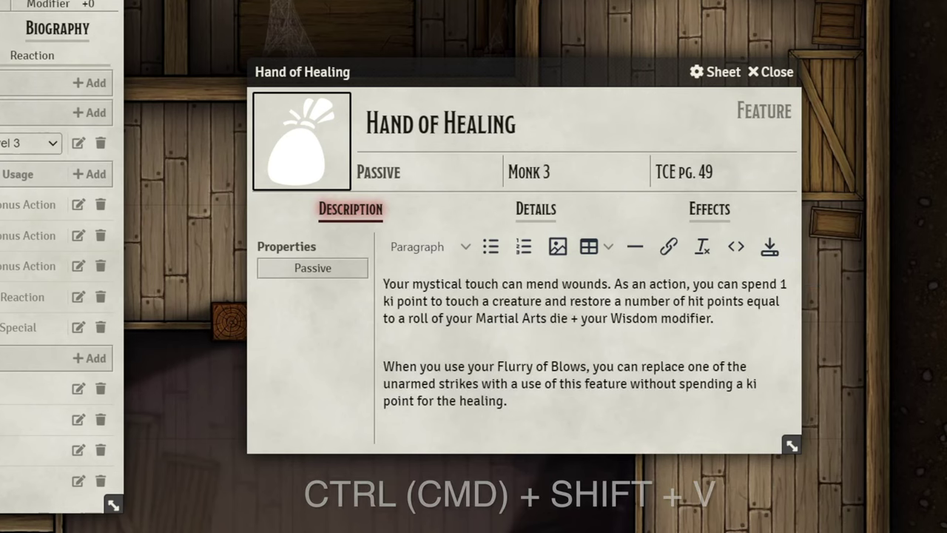
click(384, 342)
key(BackSpace)
click(767, 254)
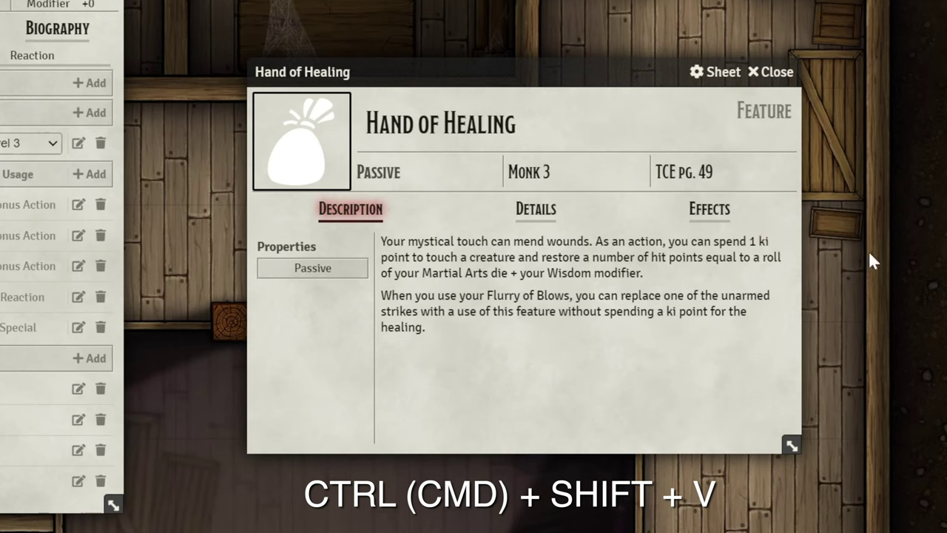
Set the feature image to the glowing heart icon from icons/magic/life, then show Details.
click(303, 146)
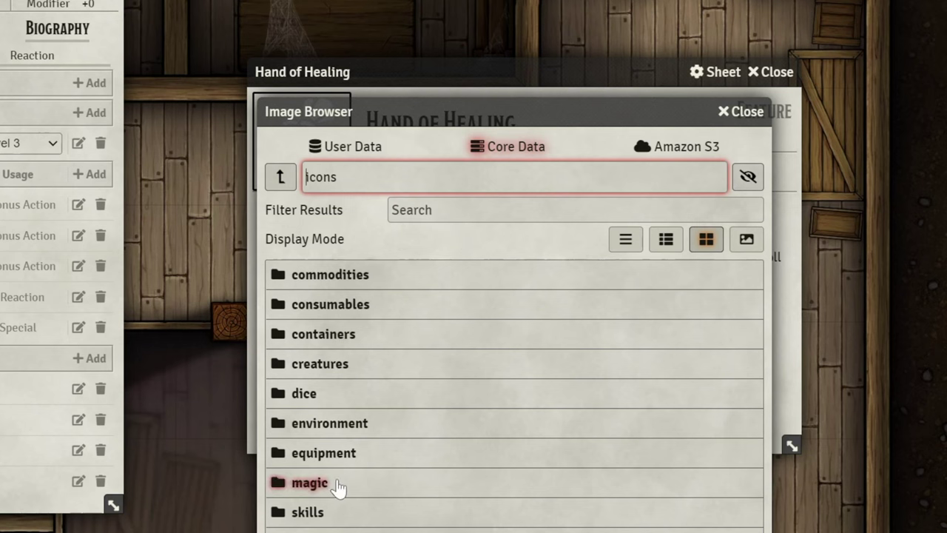
click(337, 485)
click(552, 448)
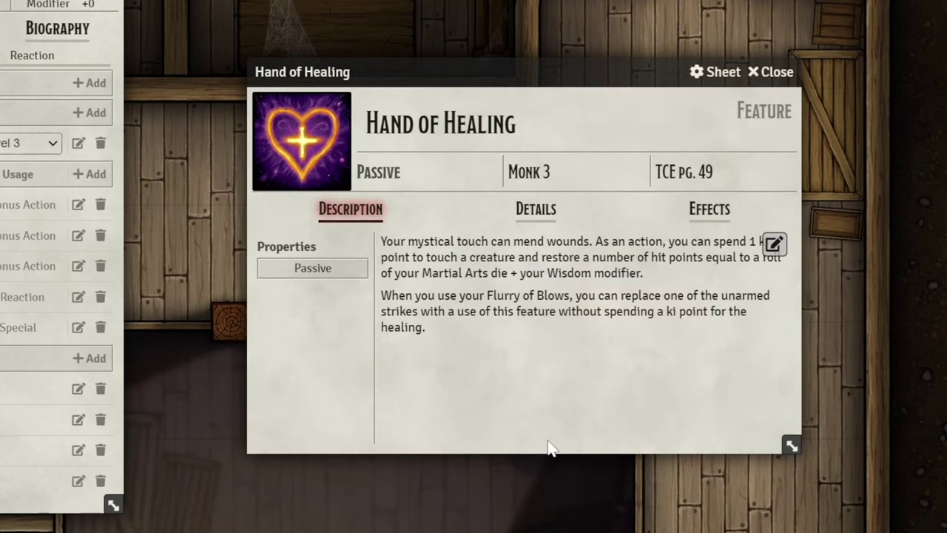
click(541, 217)
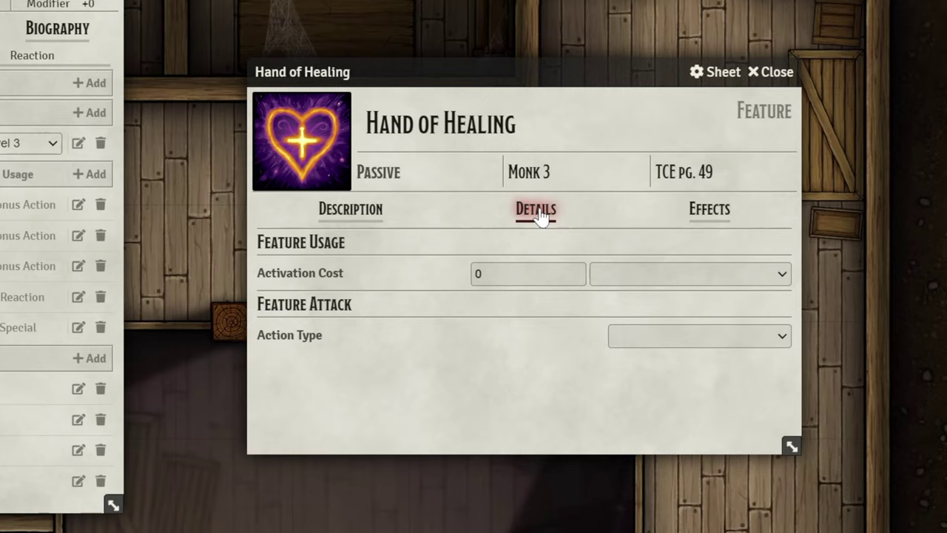
Set the activation cost to 1 Action.
click(527, 274)
click(616, 275)
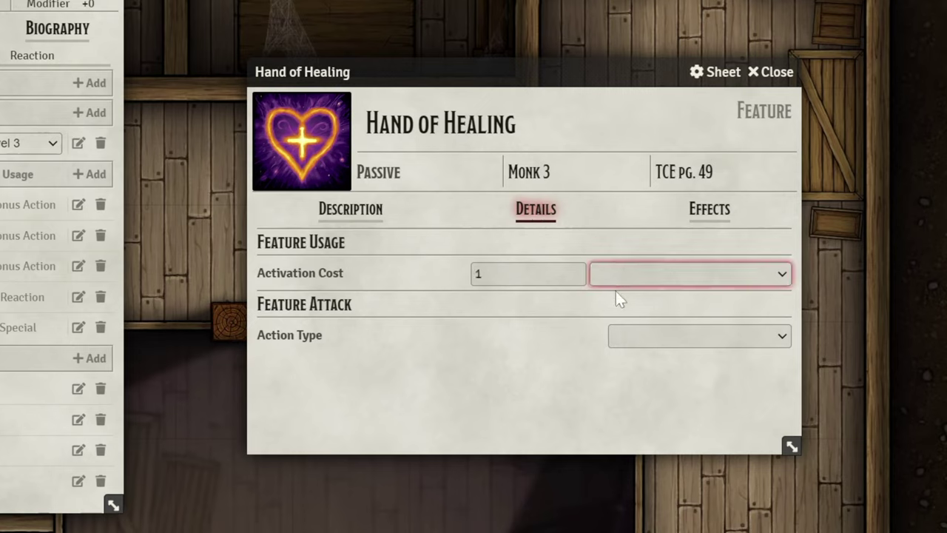
click(615, 306)
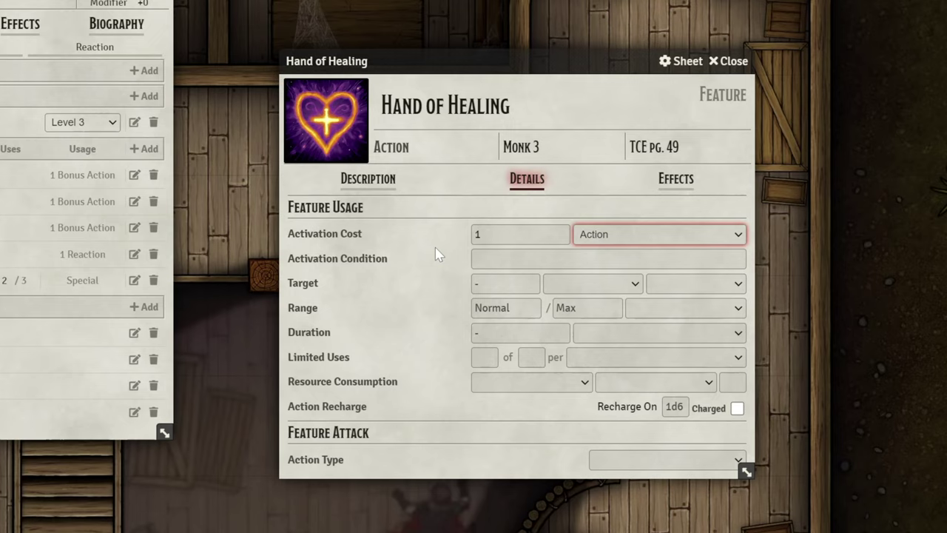
Target 1 Creature at Touch range with Instantaneous duration.
click(480, 284)
text(1)
click(673, 284)
click(685, 338)
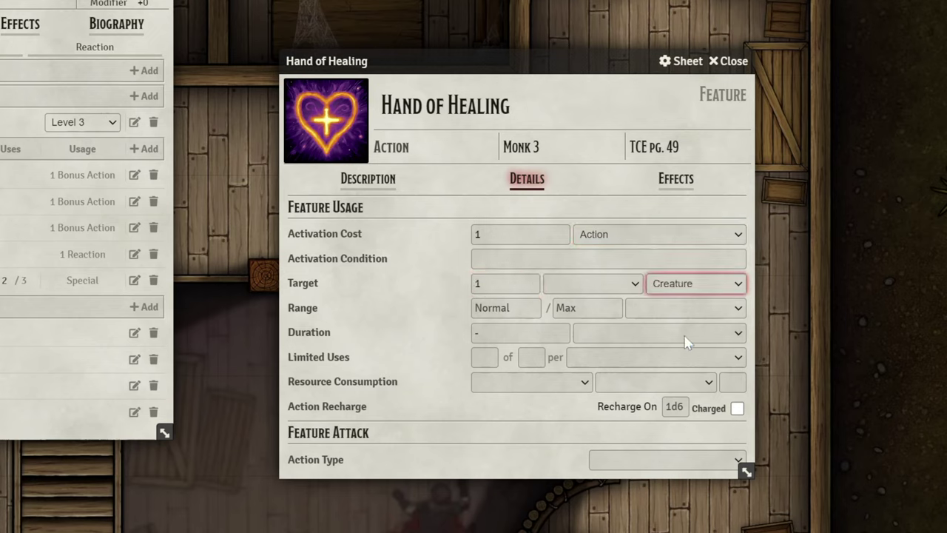
click(650, 312)
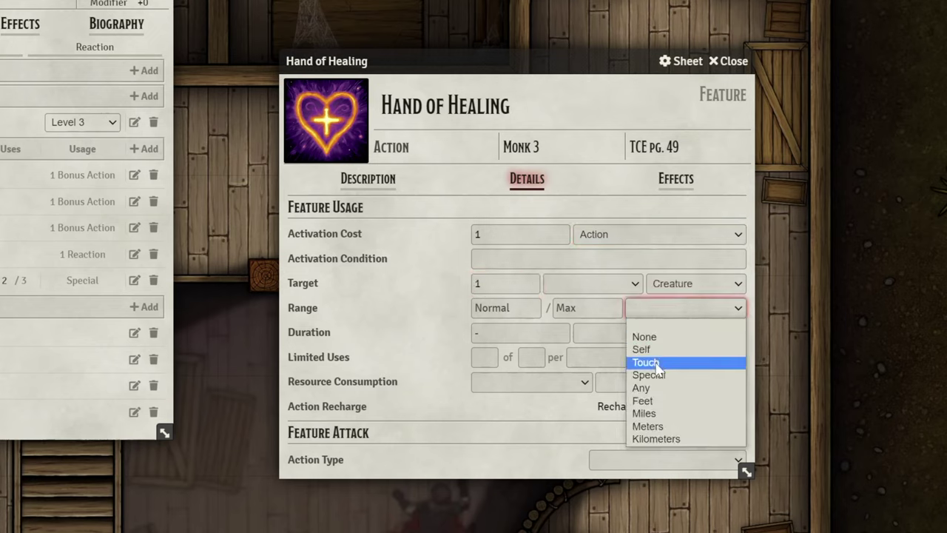
click(645, 362)
click(628, 337)
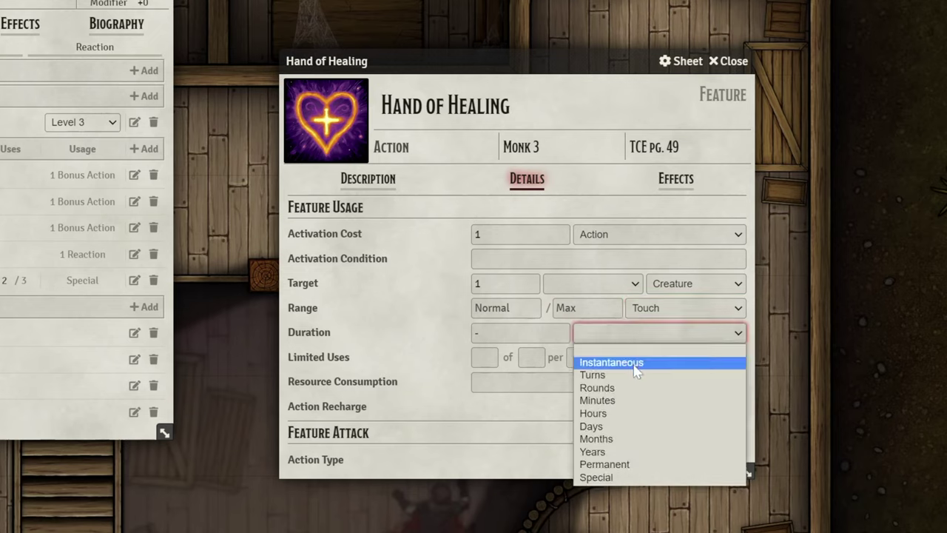
click(630, 363)
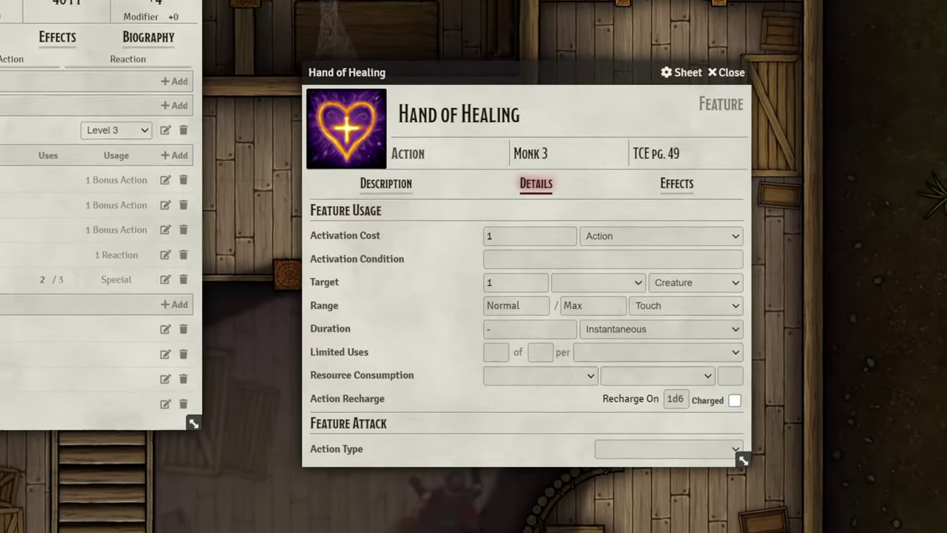
Set resource consumption to Item Uses with an amount of 1.
click(542, 376)
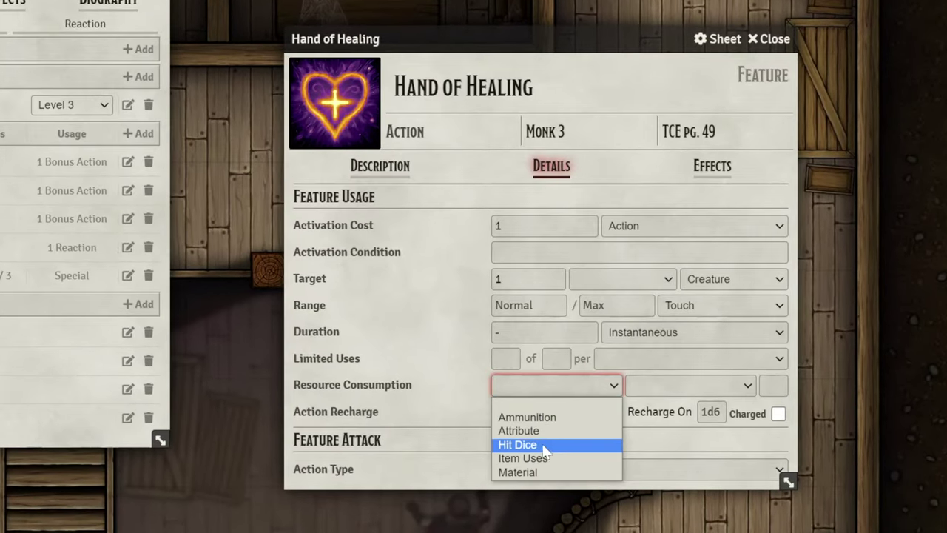
click(589, 438)
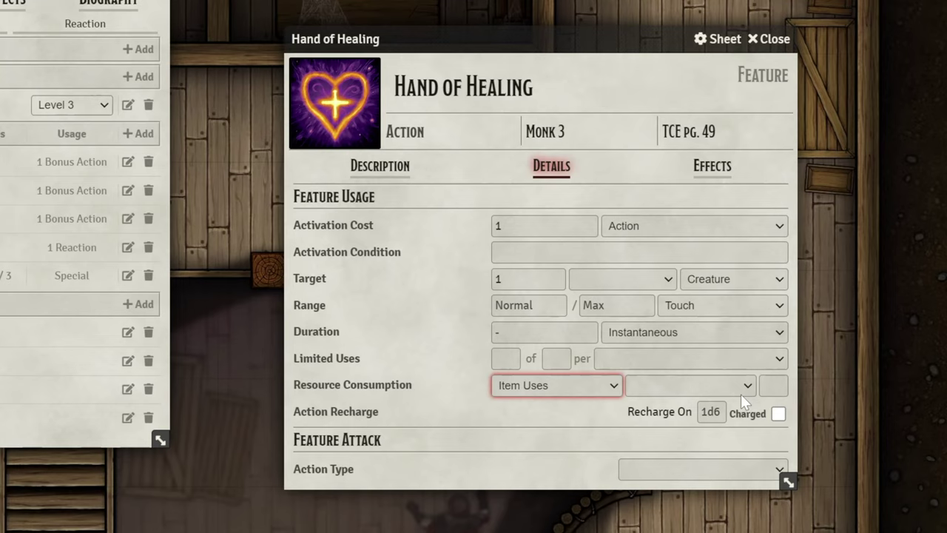
click(774, 385)
text(1)
click(594, 417)
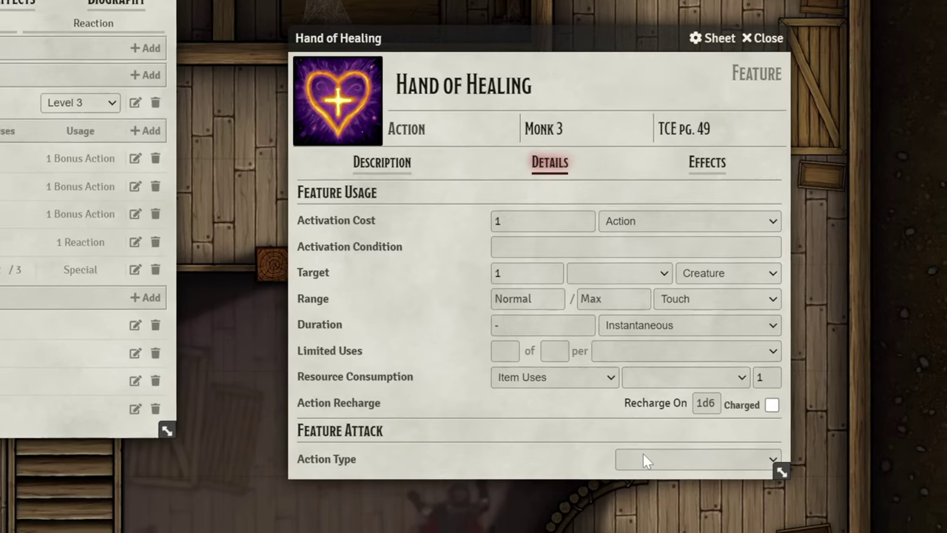
Set the action type to Healing, ability modifier to Wisdom, and add a healing formula row.
click(651, 469)
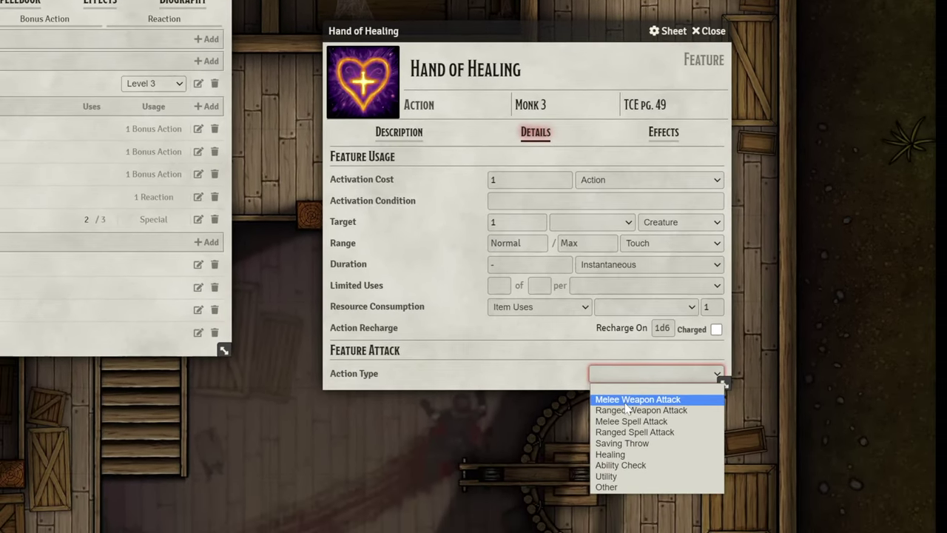
click(617, 454)
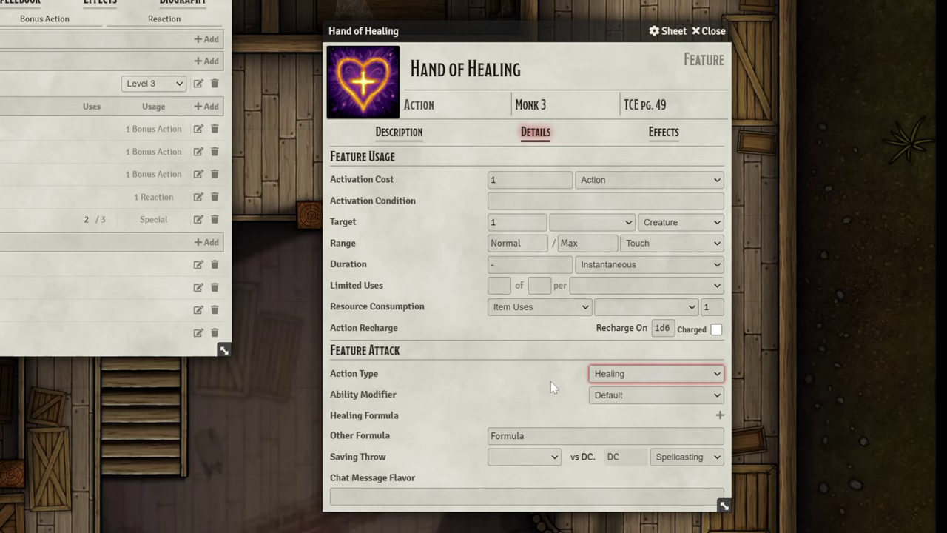
click(602, 393)
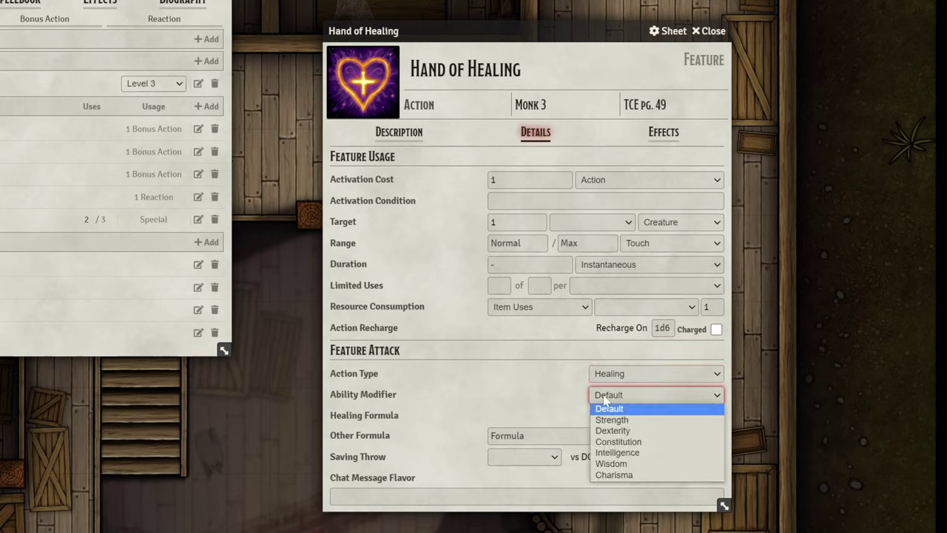
click(608, 464)
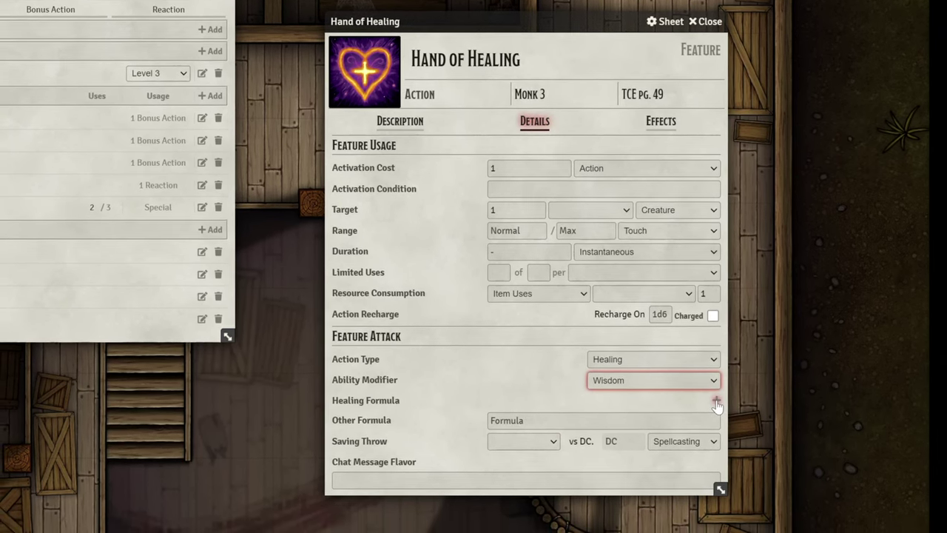
click(717, 408)
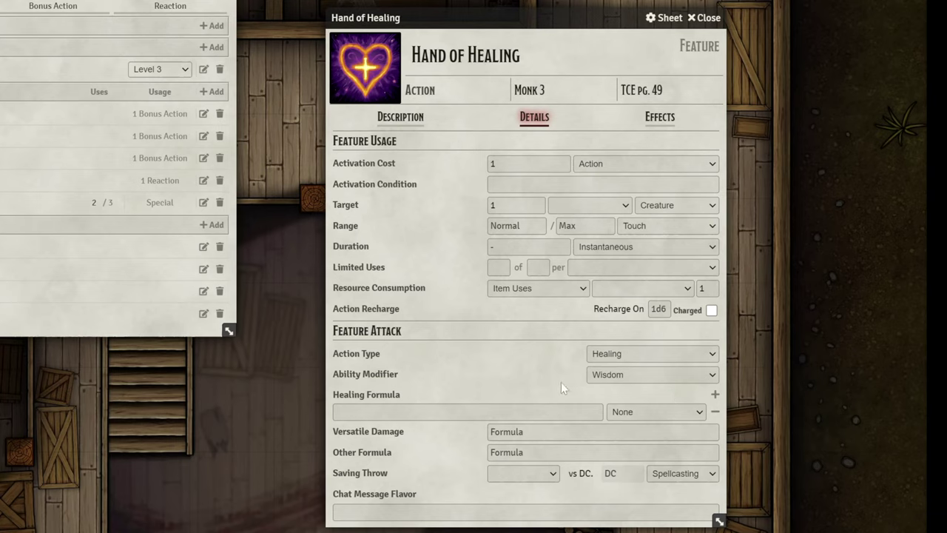
click(555, 412)
text(1d4 + @mod)
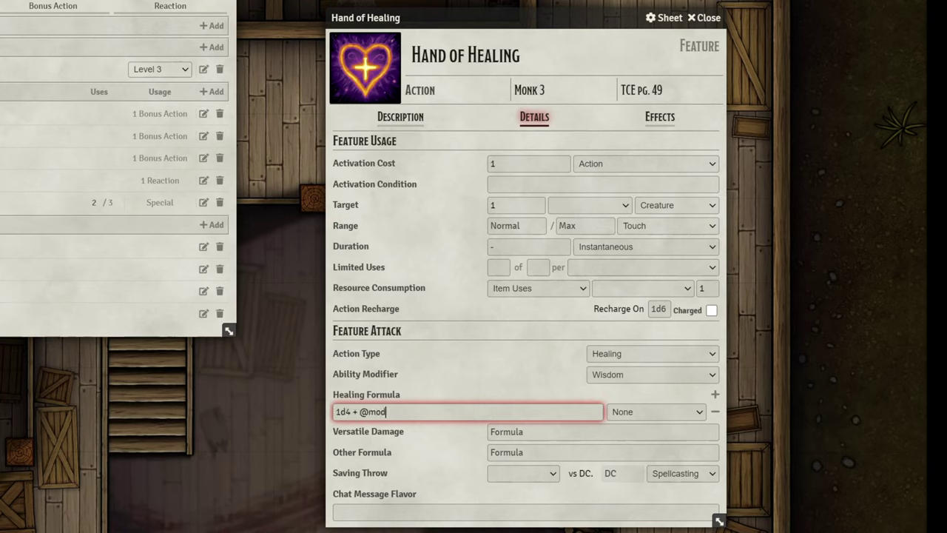
click(611, 405)
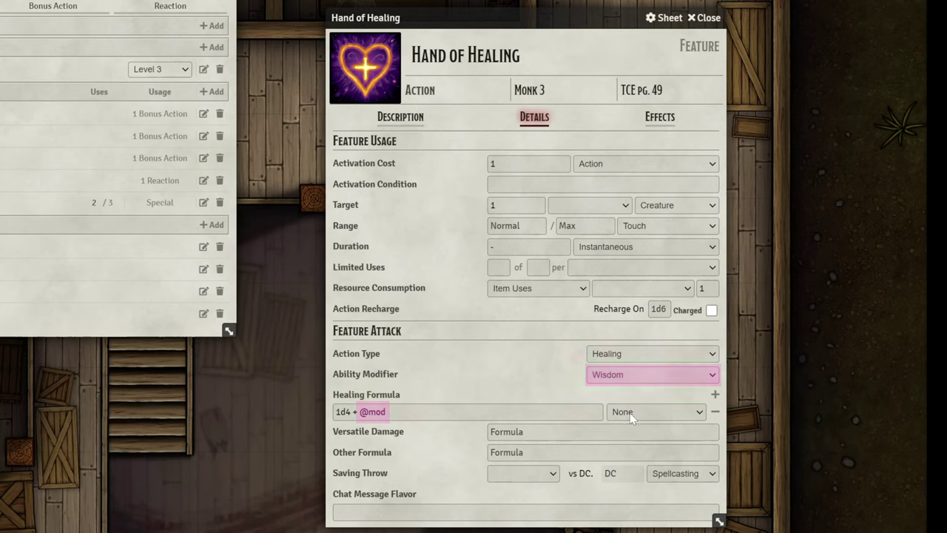
click(627, 411)
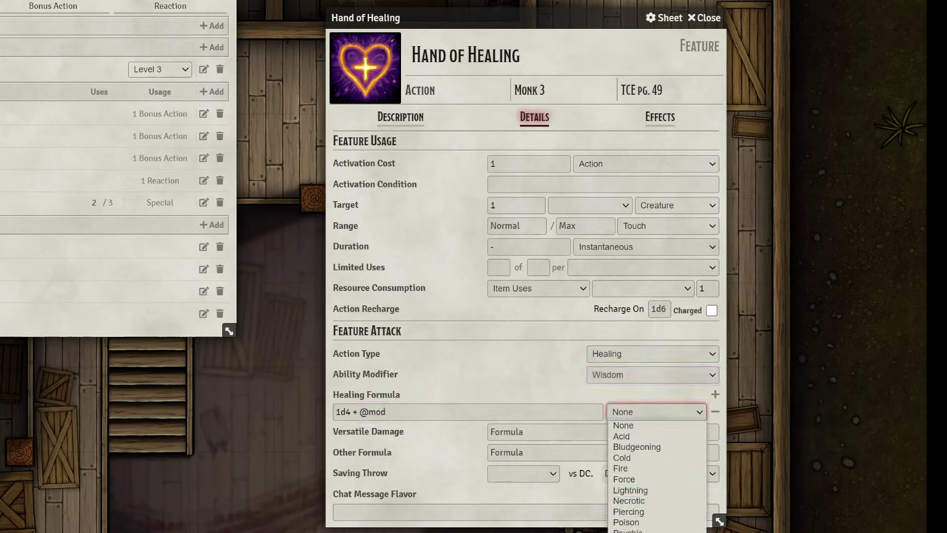
click(629, 521)
click(537, 398)
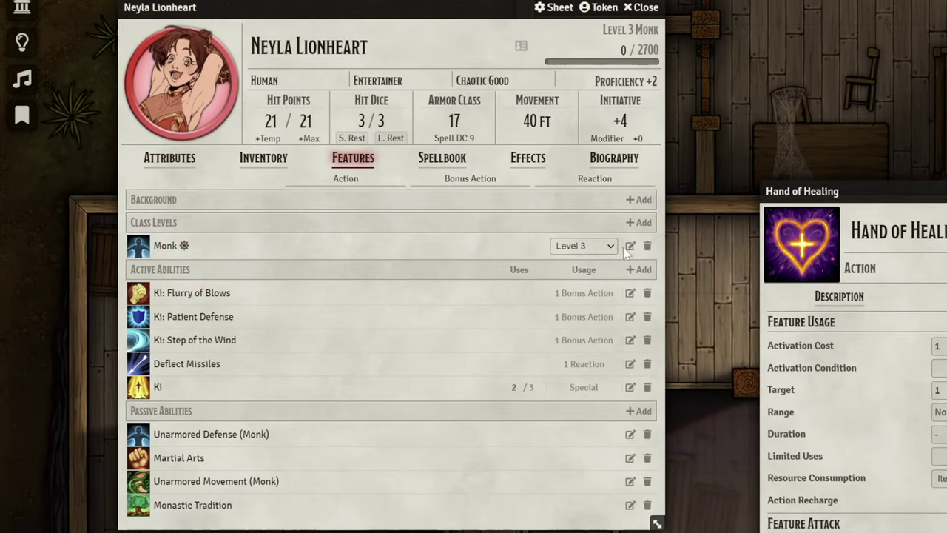
click(630, 246)
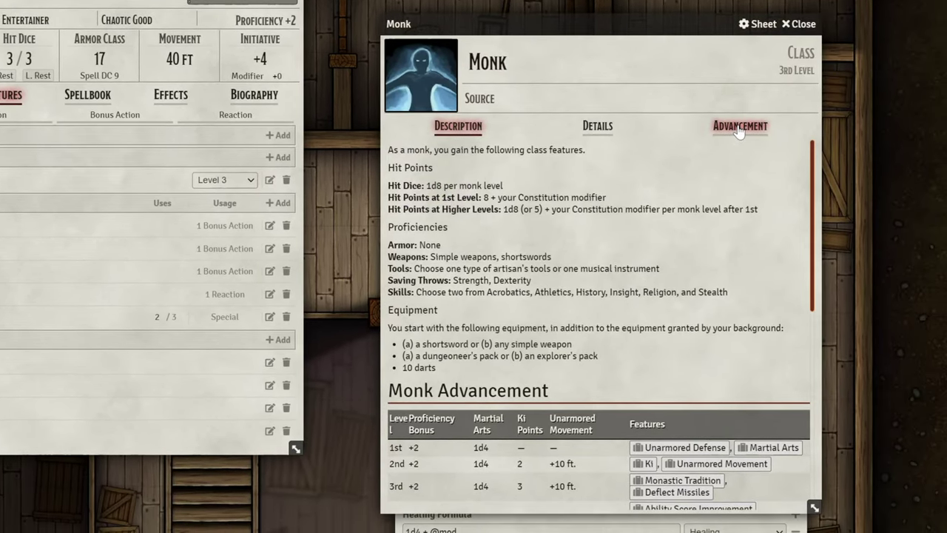
click(739, 127)
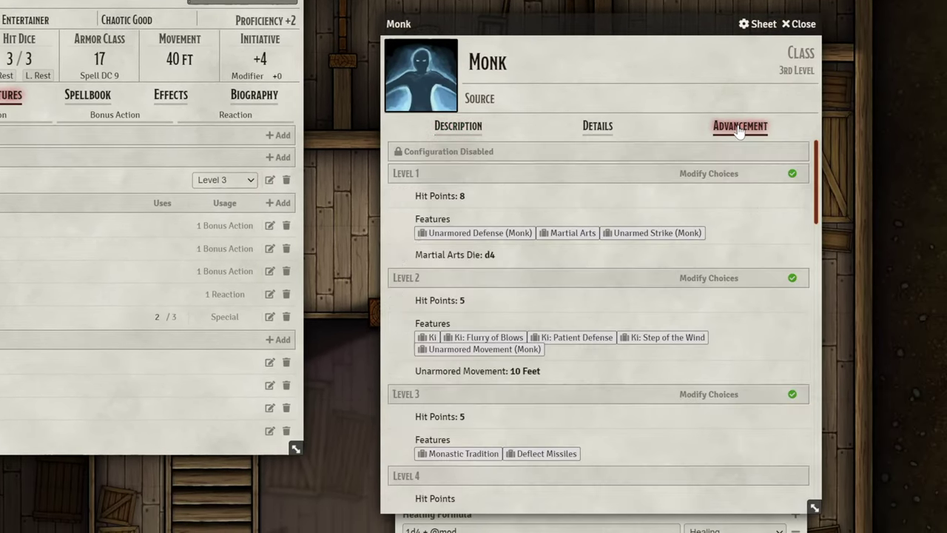
click(448, 151)
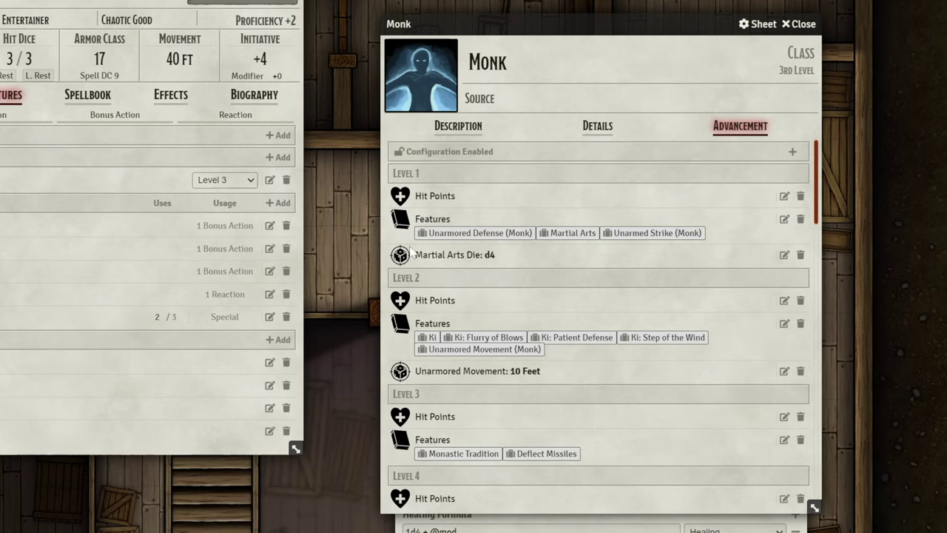
click(783, 256)
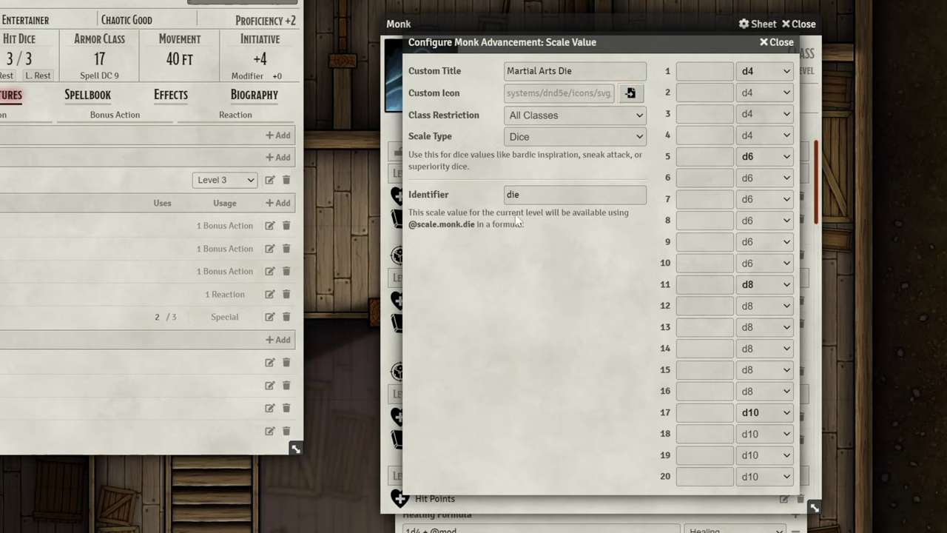
drag(408, 224, 471, 221)
click(777, 42)
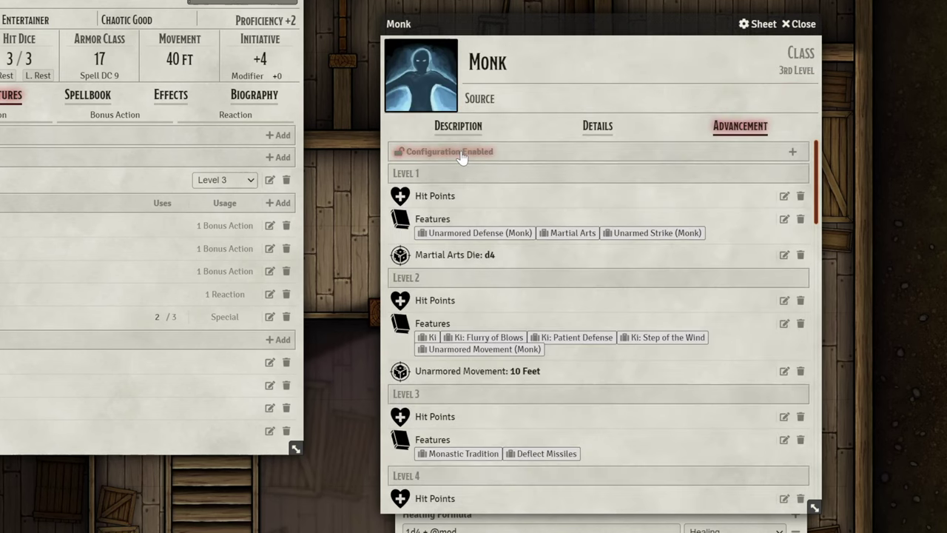
click(467, 151)
click(797, 24)
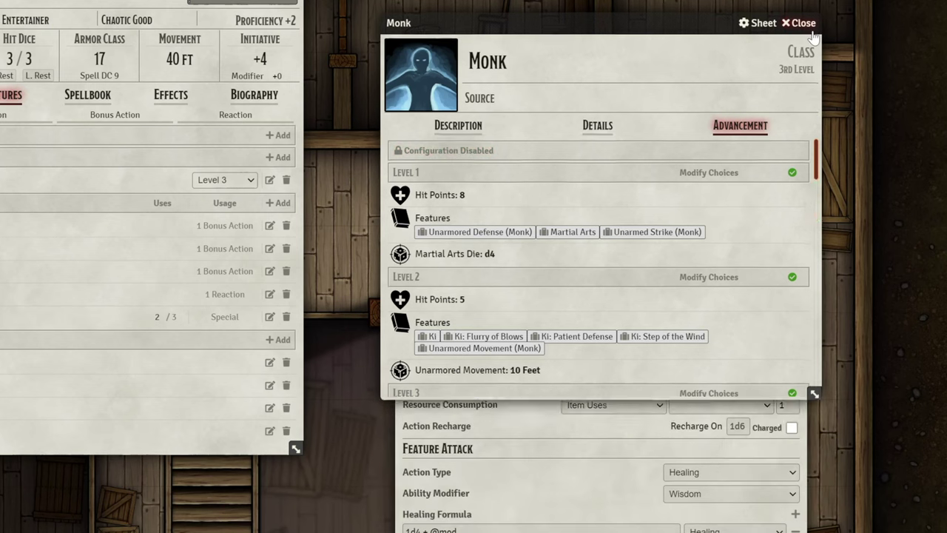
drag(583, 122, 573, 8)
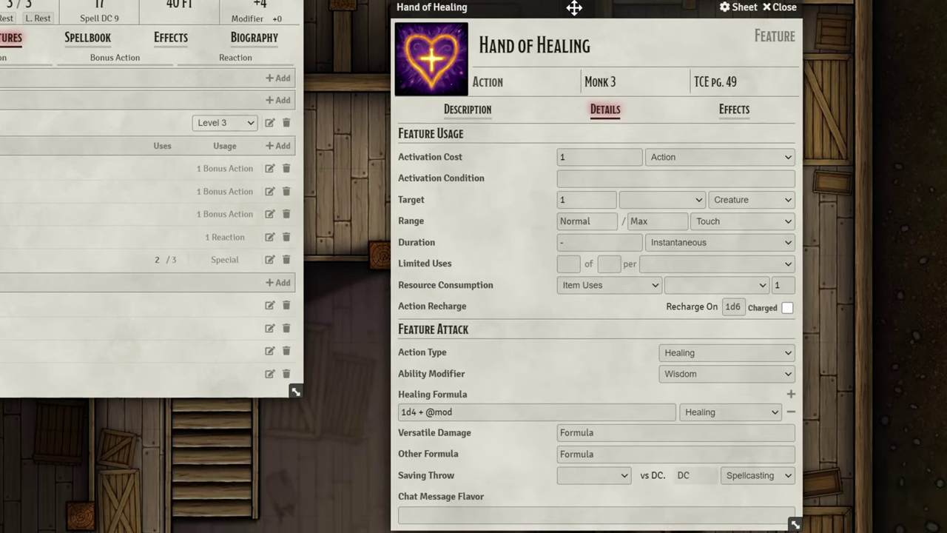
click(416, 410)
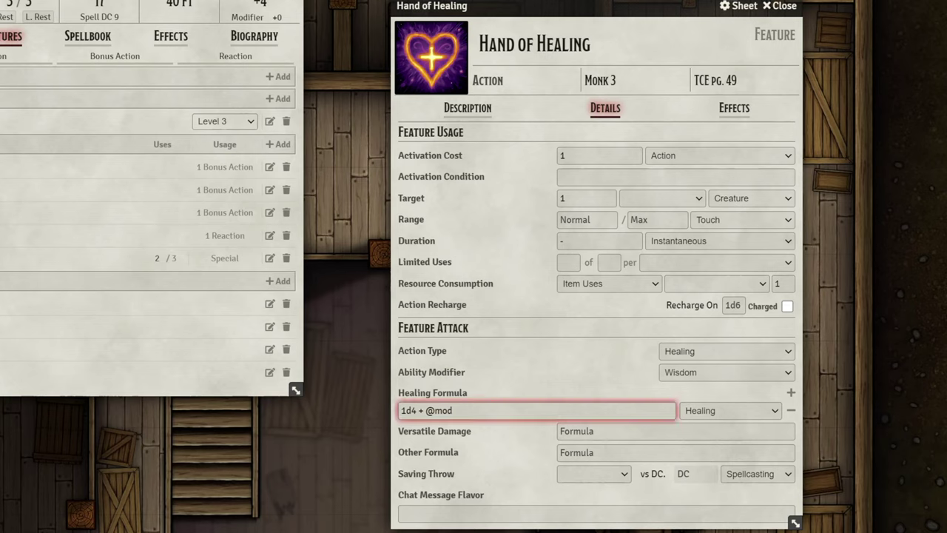
key(BackSpace)
key(BackSpace)
text(@scale.monk.die)
click(501, 390)
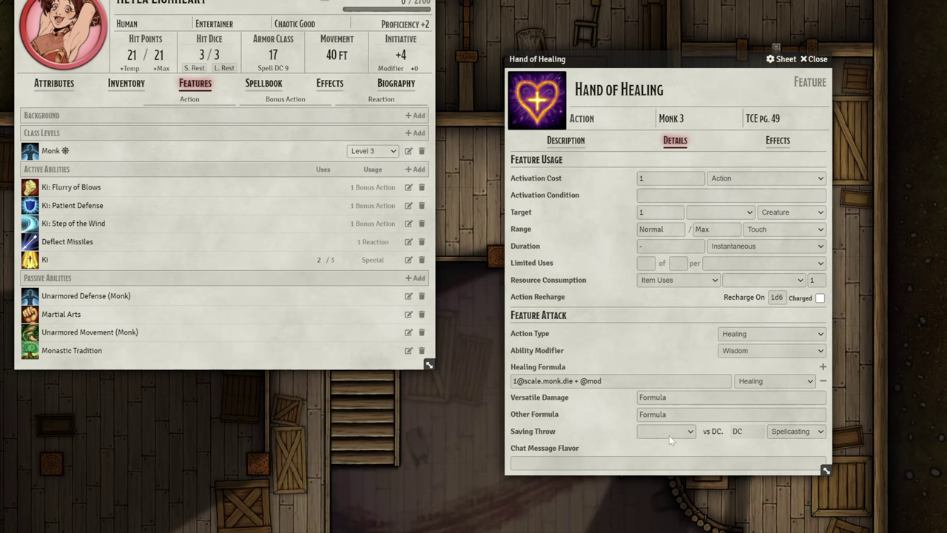
click(814, 59)
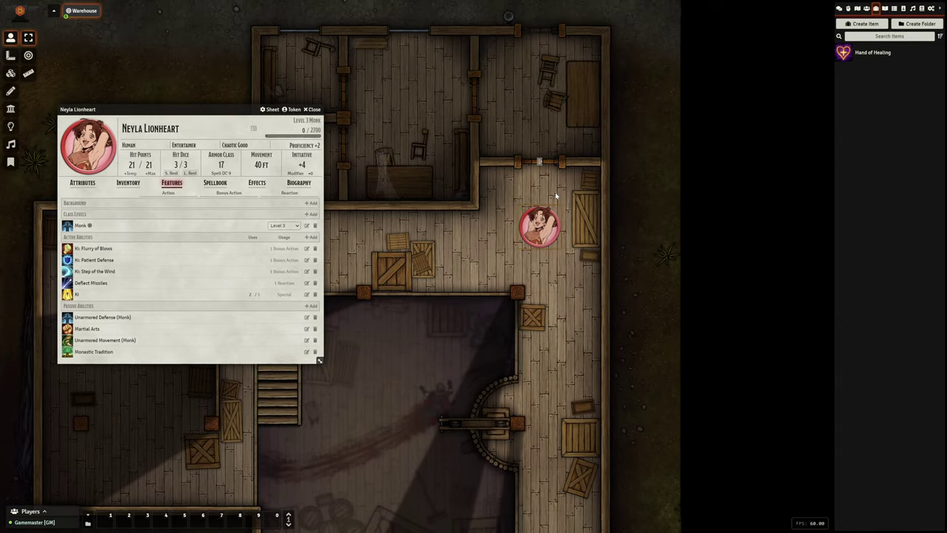
Drag Hand of Healing from the Items sidebar onto the monk's Features tab.
mouse_move(867, 59)
mouse_down()
mouse_move(491, 186)
mouse_move(224, 228)
mouse_up()
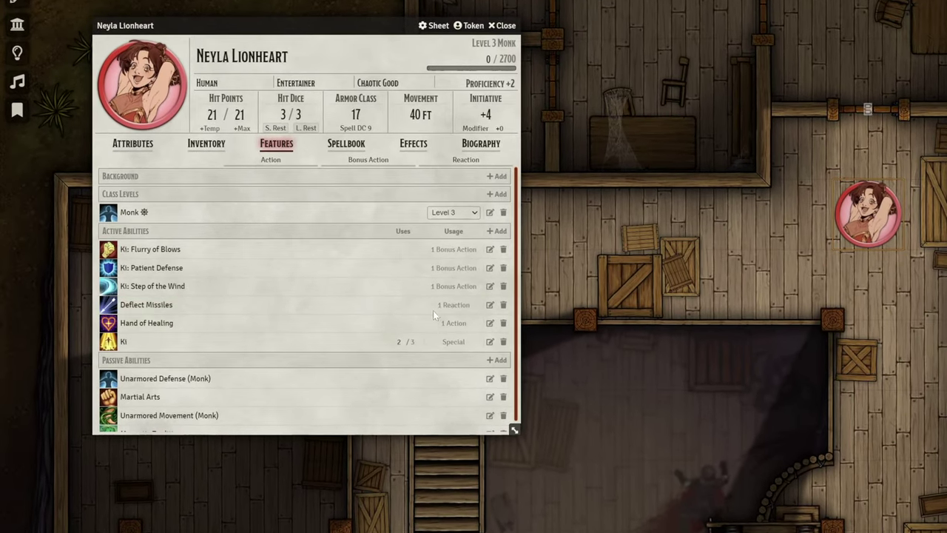
Set the character's Hand of Healing to consume Ki (3 per sr), then close its sheet.
click(489, 324)
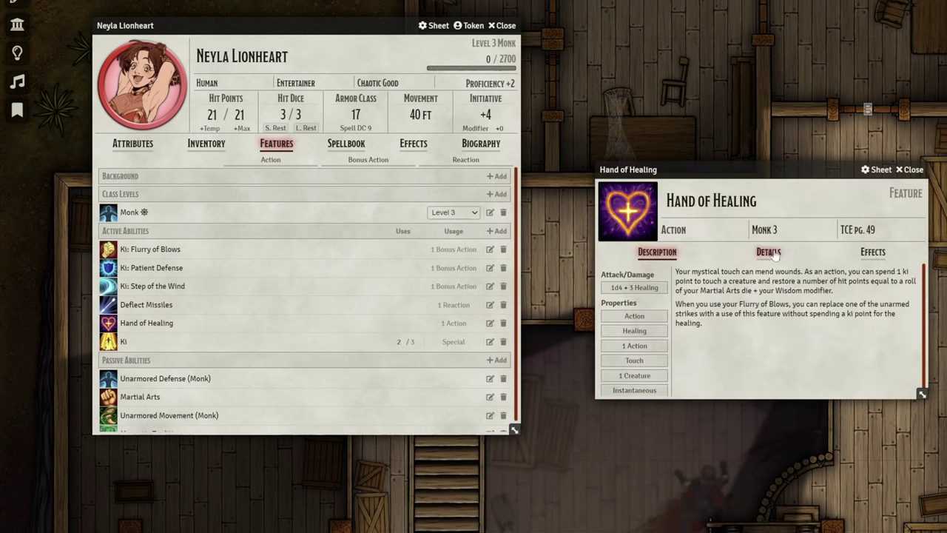
click(772, 253)
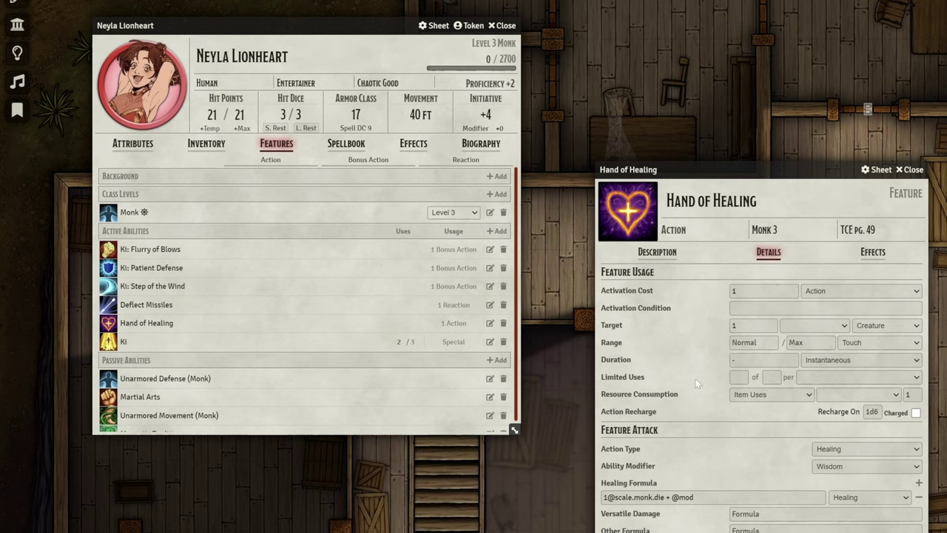
click(833, 397)
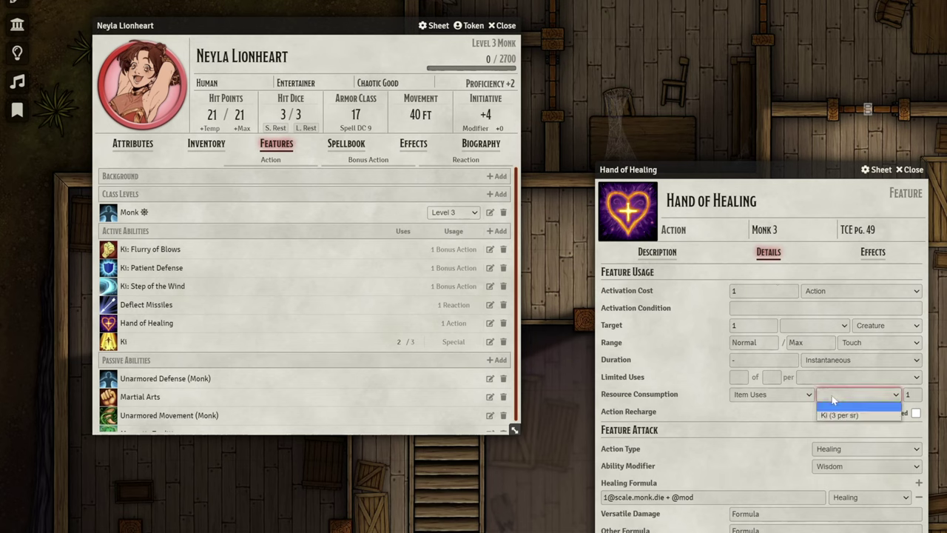
click(834, 416)
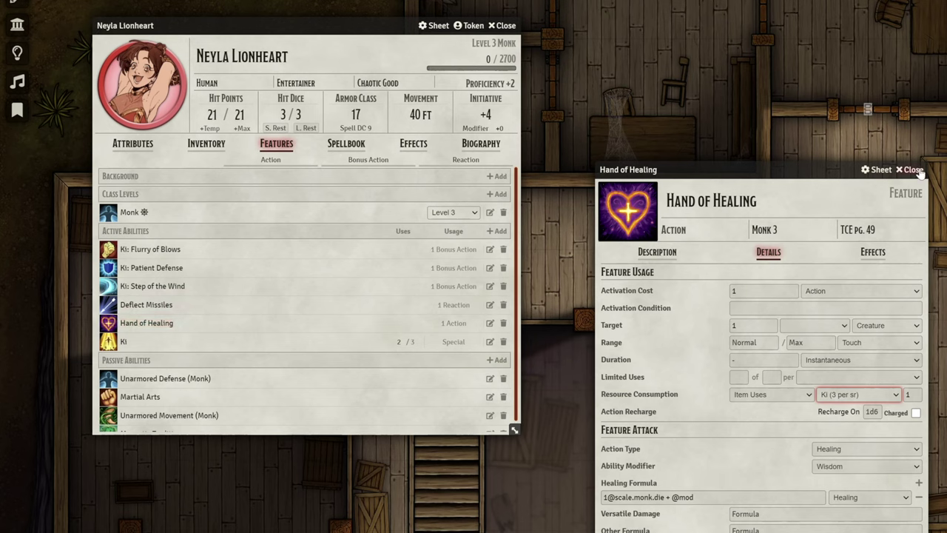
click(914, 169)
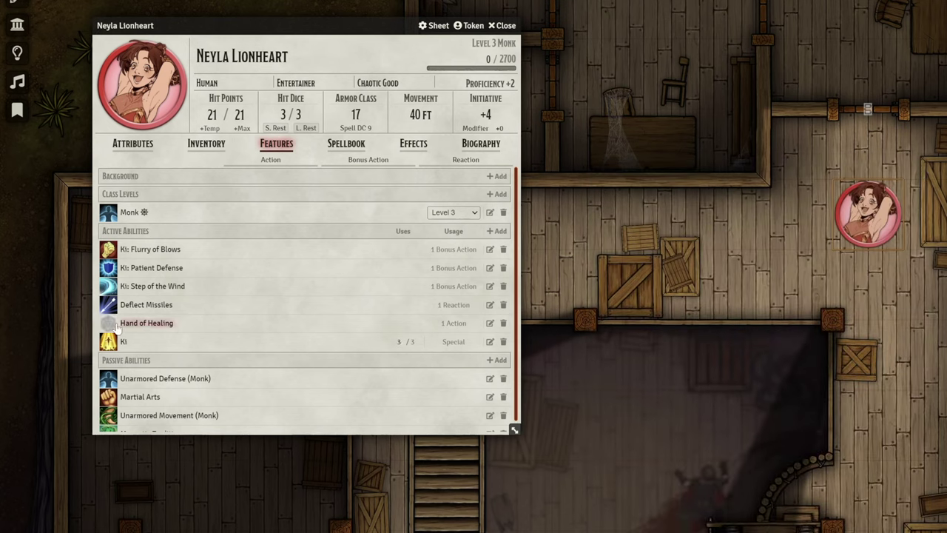
Use Hand of Healing, spending a Ki point, and check the 1d4 + 3 healing roll totalling 4.
click(108, 322)
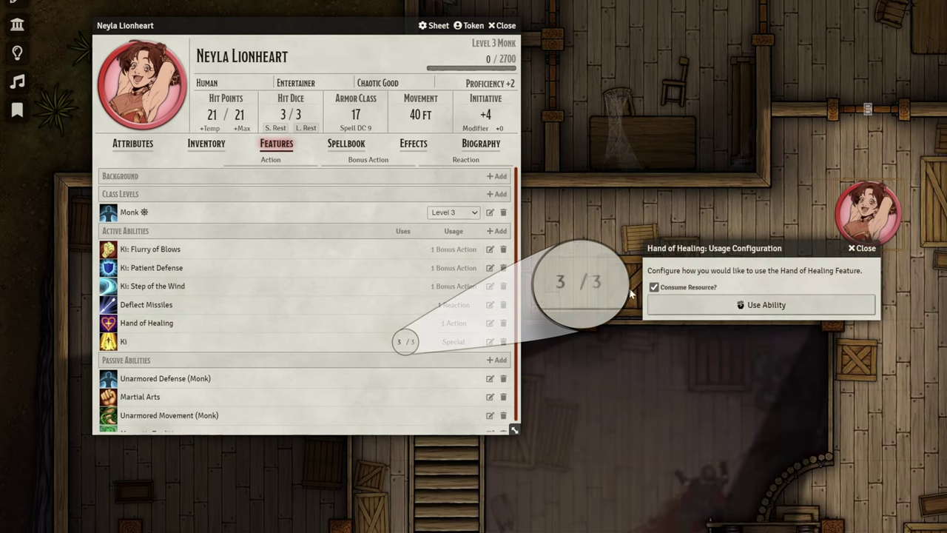
click(712, 306)
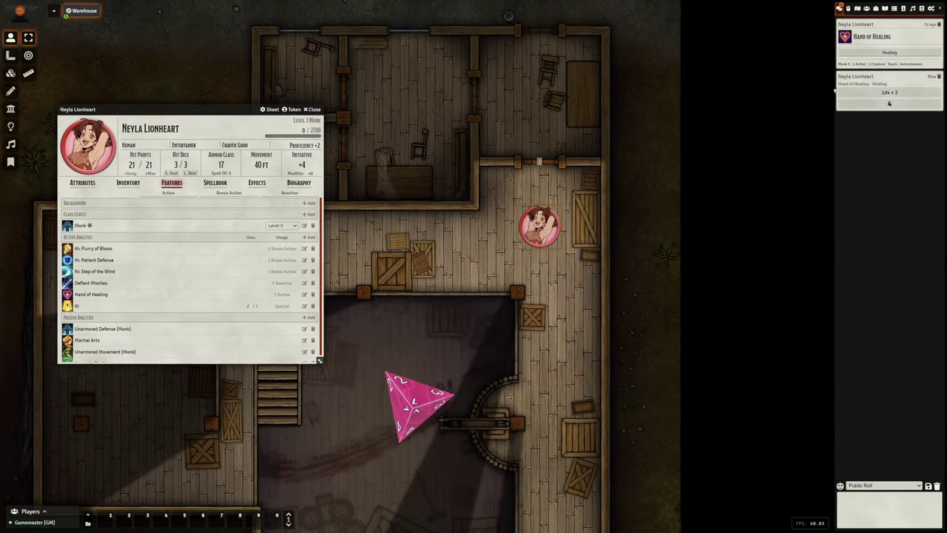
click(879, 93)
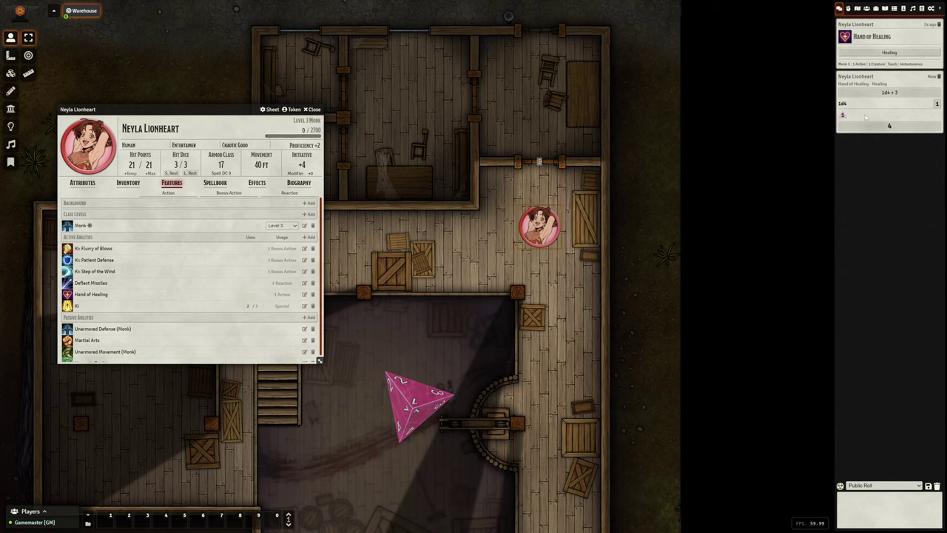
click(882, 94)
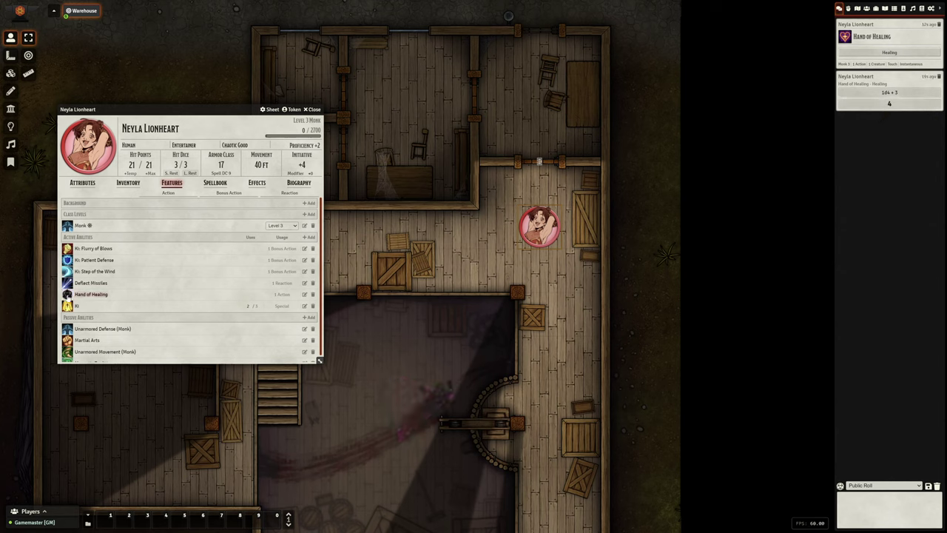
Use Hand of Healing again and set the Monk class level to 9.
click(68, 294)
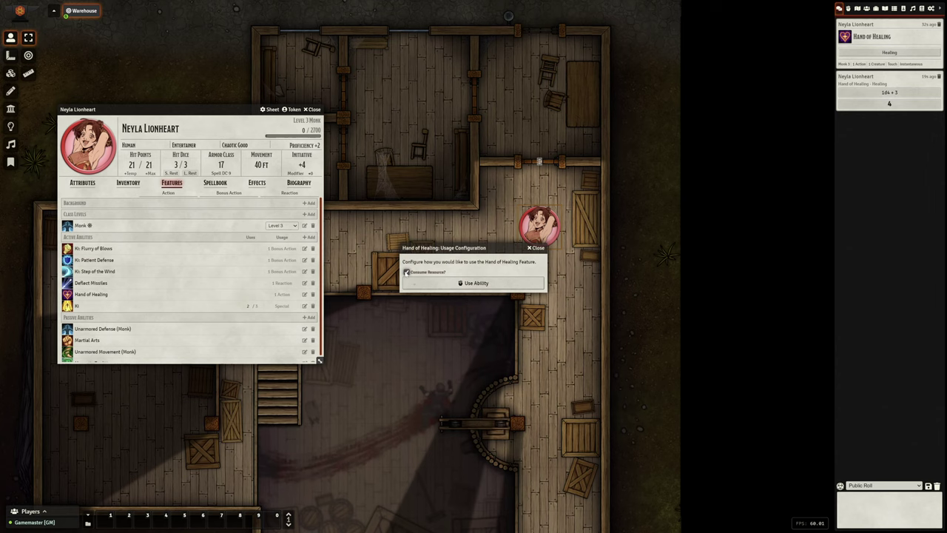
click(426, 284)
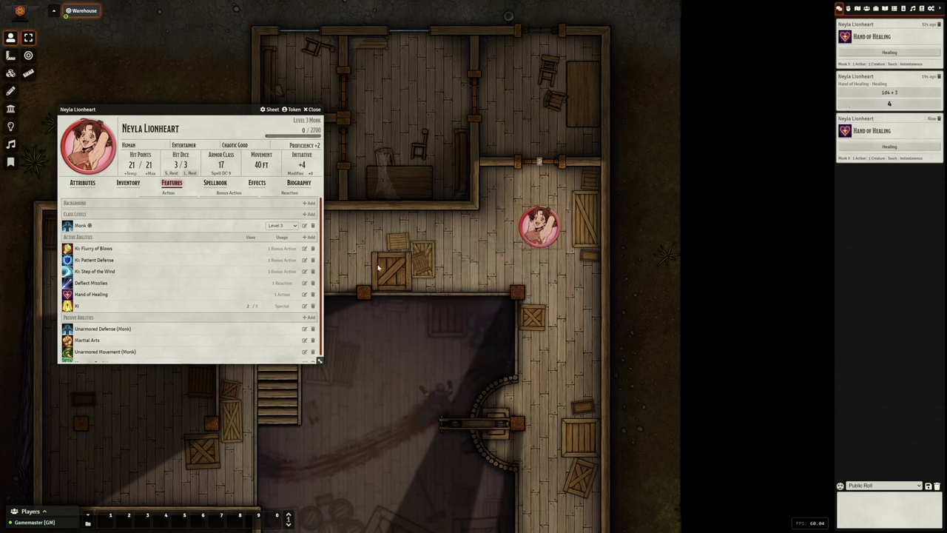
click(274, 225)
click(285, 252)
Finish the level 9 advancement and roll Hand of Healing: 1d6 + 3 heals 8.
click(514, 306)
click(529, 307)
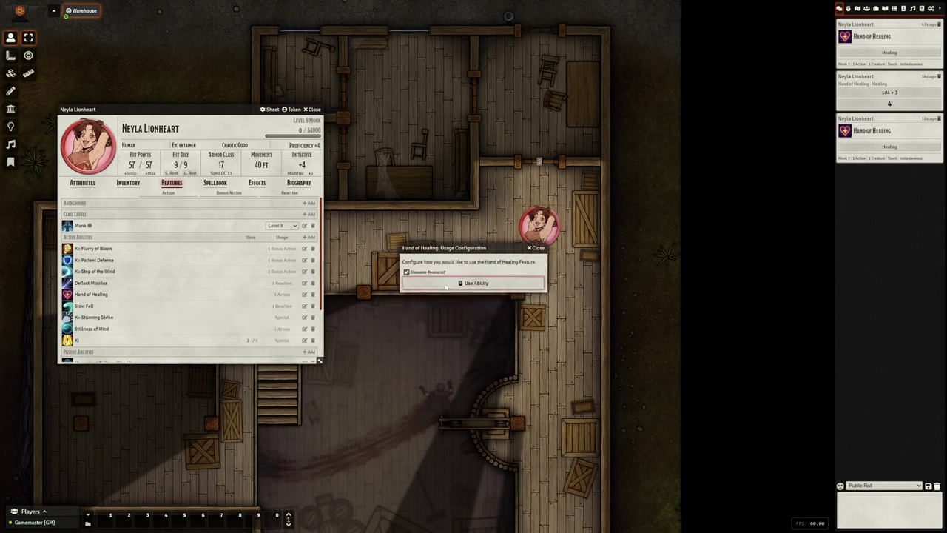
click(476, 282)
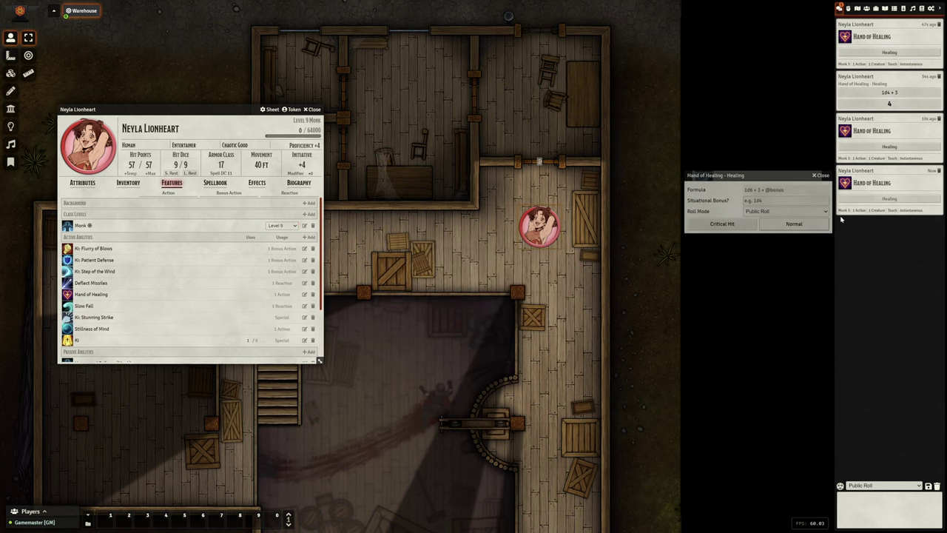
key(2)
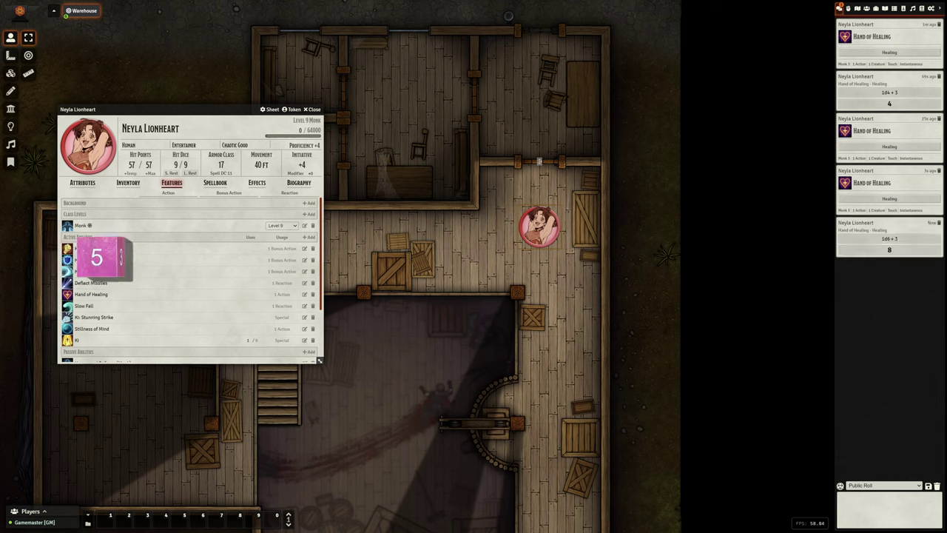
click(899, 238)
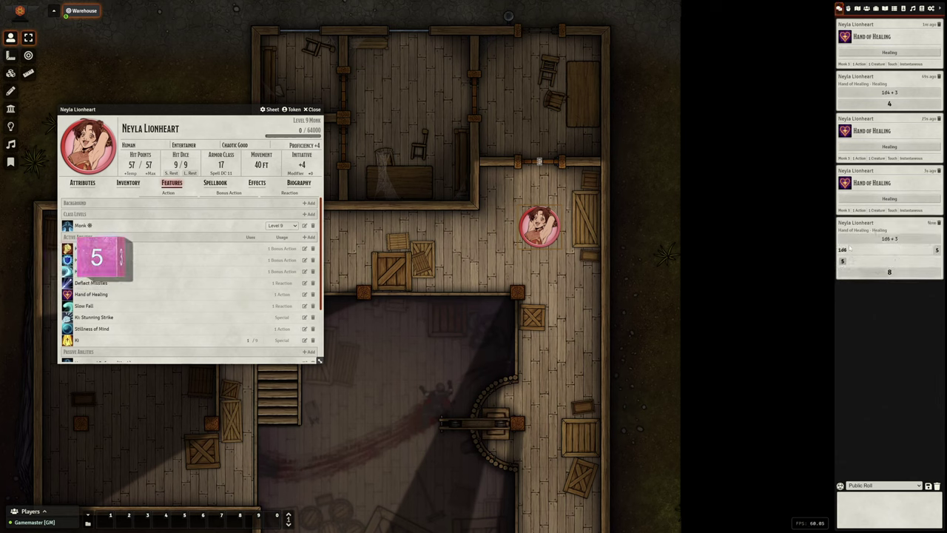